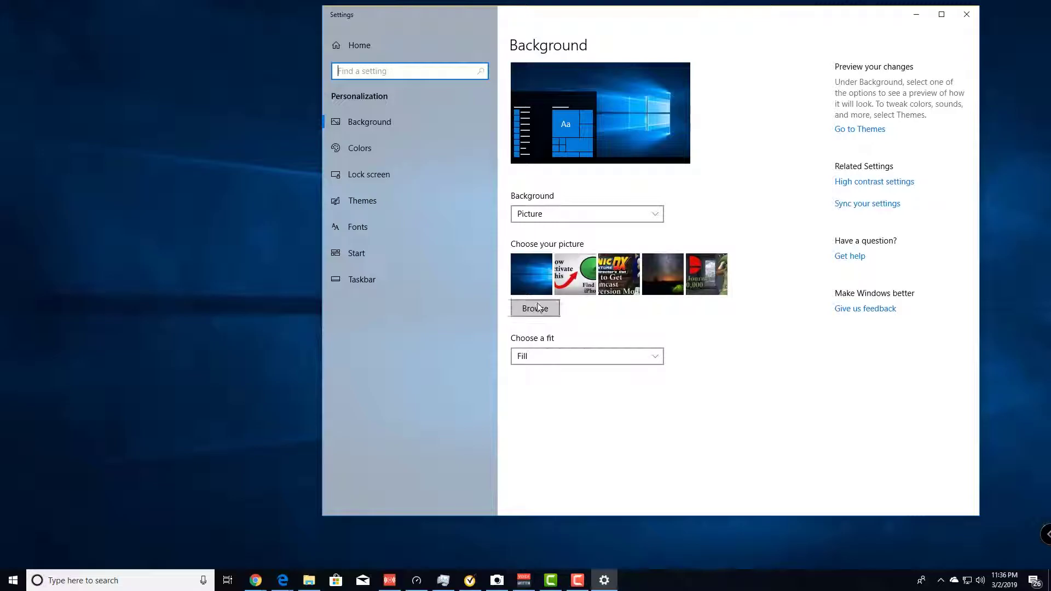
- Browse the Pictures folder and choose the image Untitled-2 as the desktop background picture
click(531, 310)
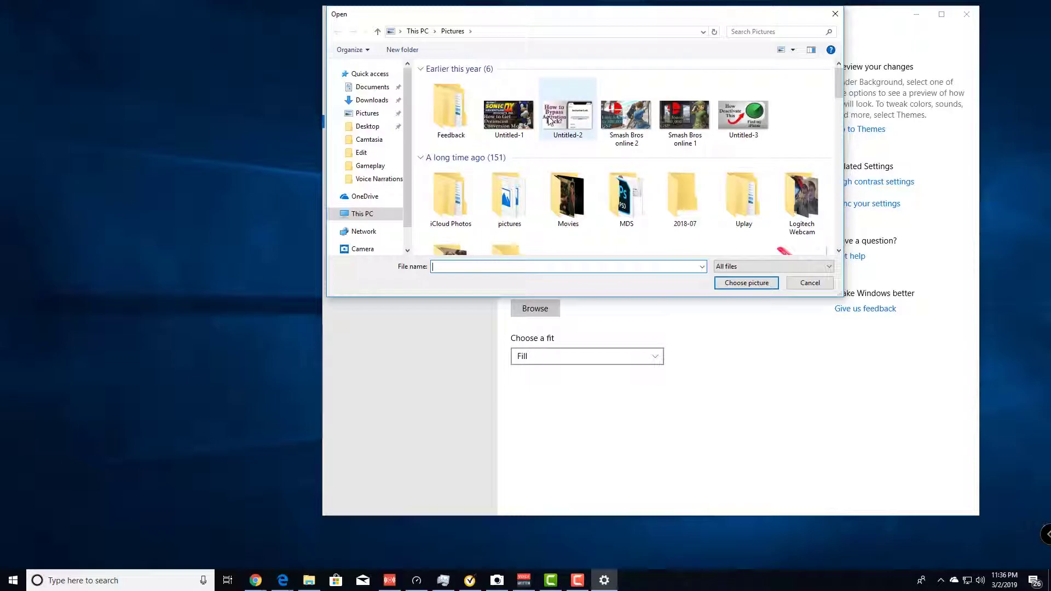
mouse_move(553, 121)
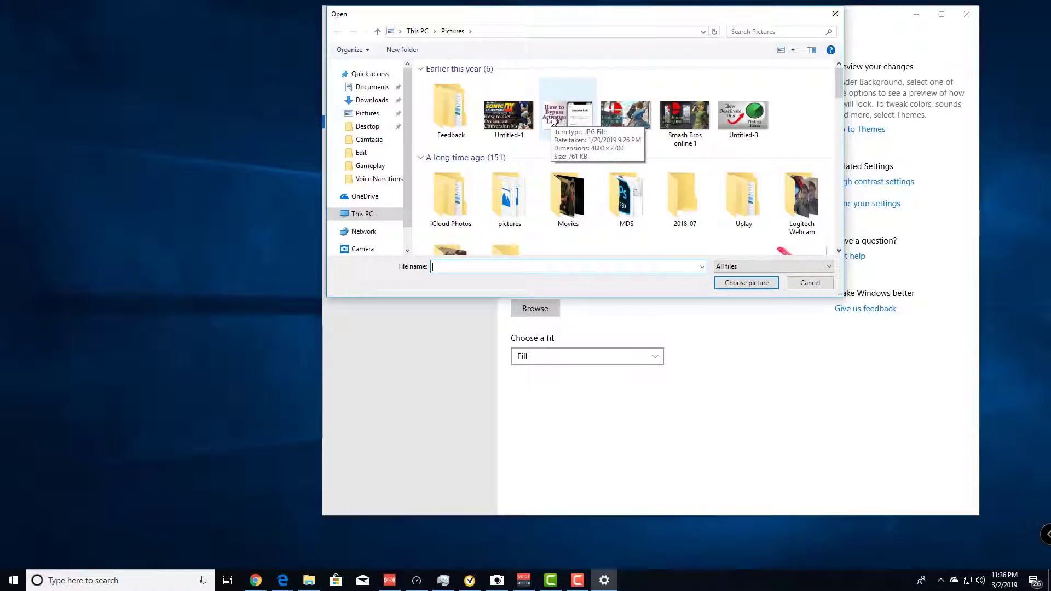
double_click(553, 121)
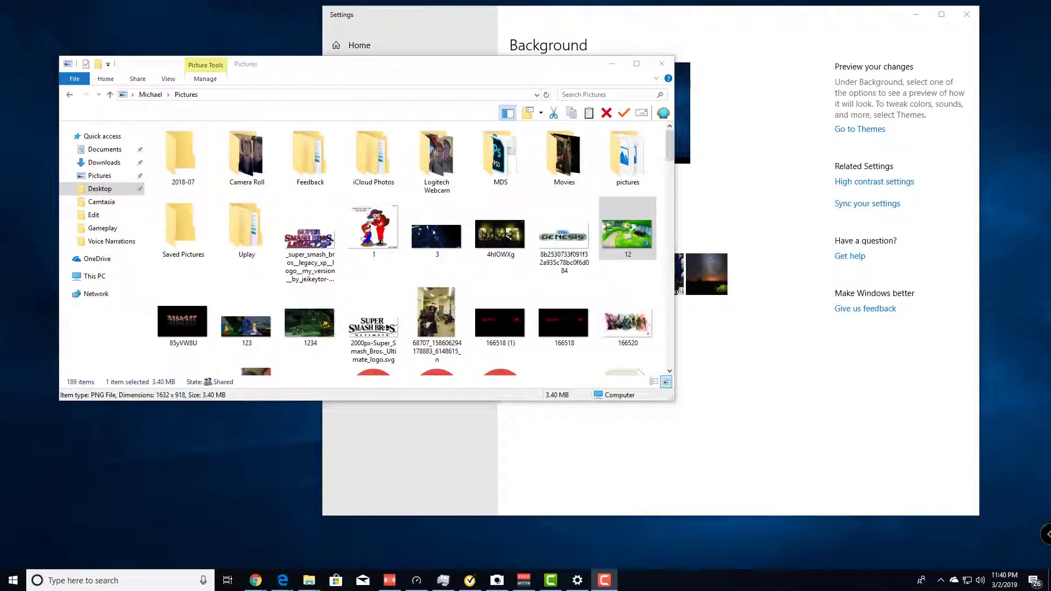
- Set picture 12 from the Pictures folder as the desktop background and rearrange the open windows to reveal it
right_click(628, 234)
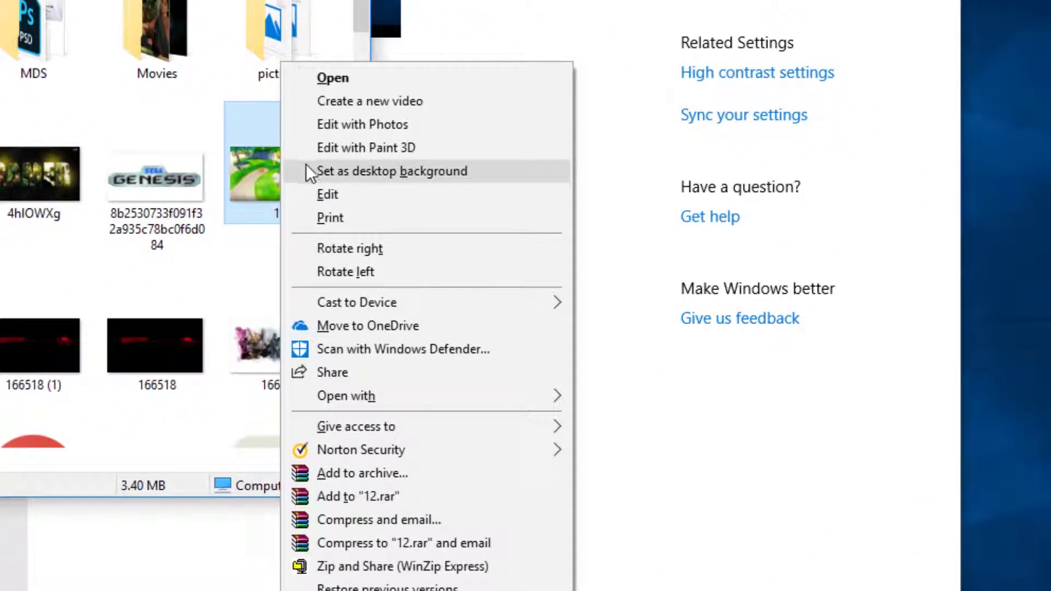
click(318, 171)
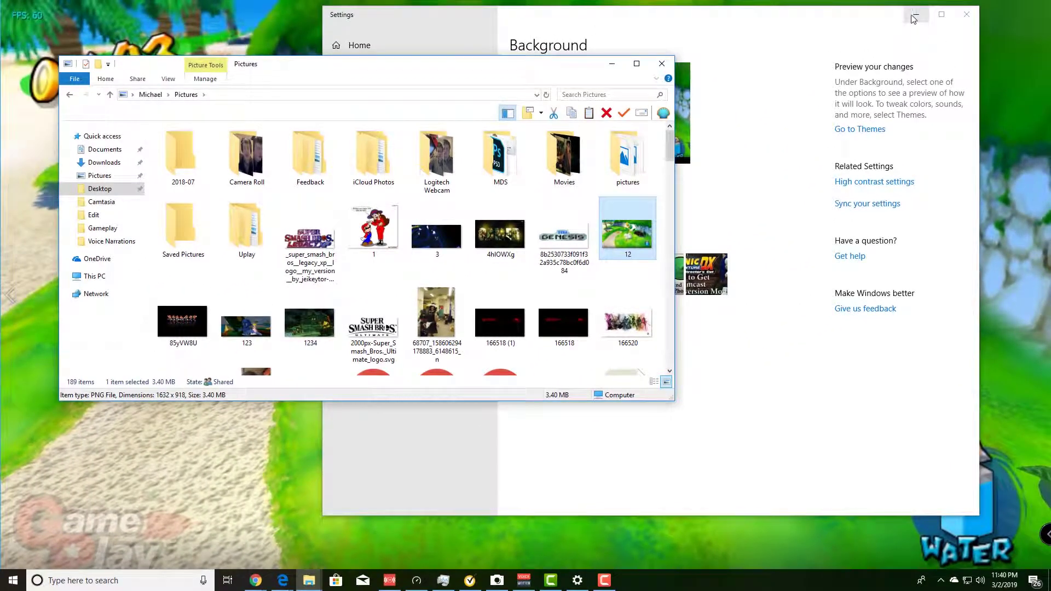
click(907, 26)
click(906, 22)
drag(592, 70, 581, 200)
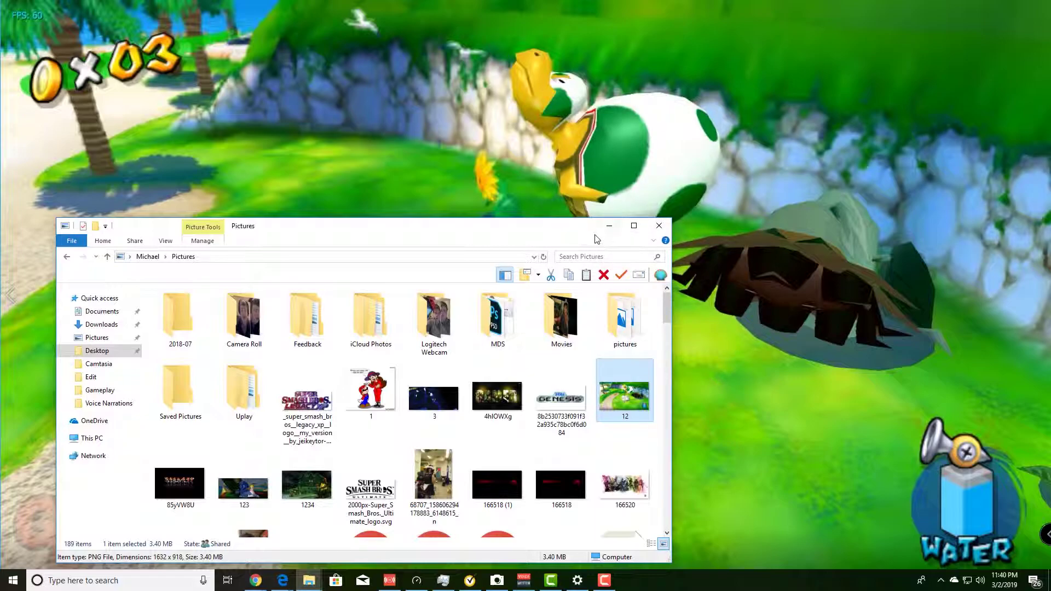
drag(563, 227, 544, 104)
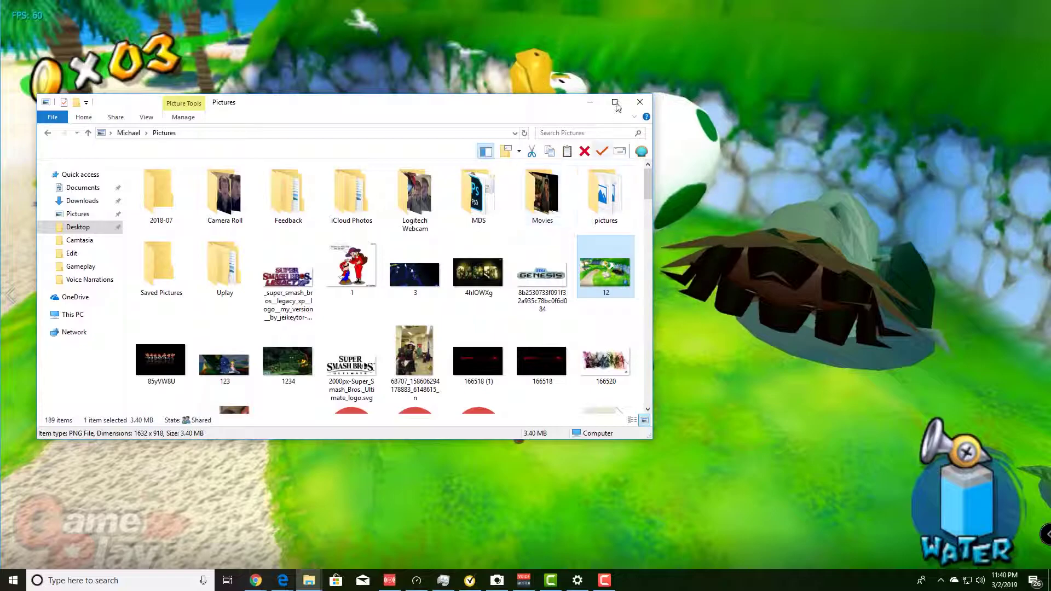
- Open the desktop's personalization settings and set the background picture's fit to Stretch
click(704, 168)
right_click(704, 168)
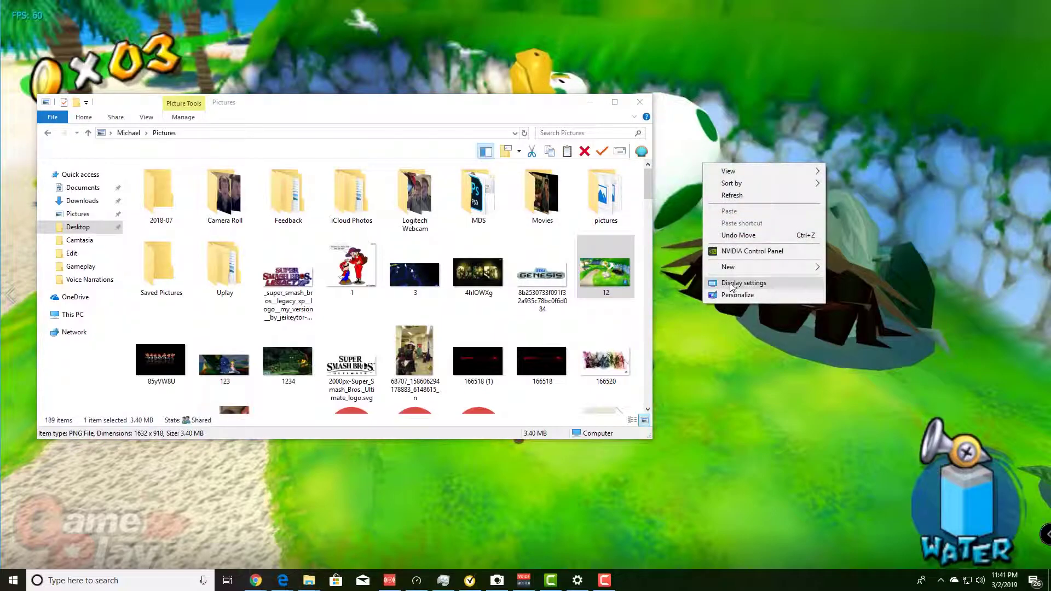
click(722, 294)
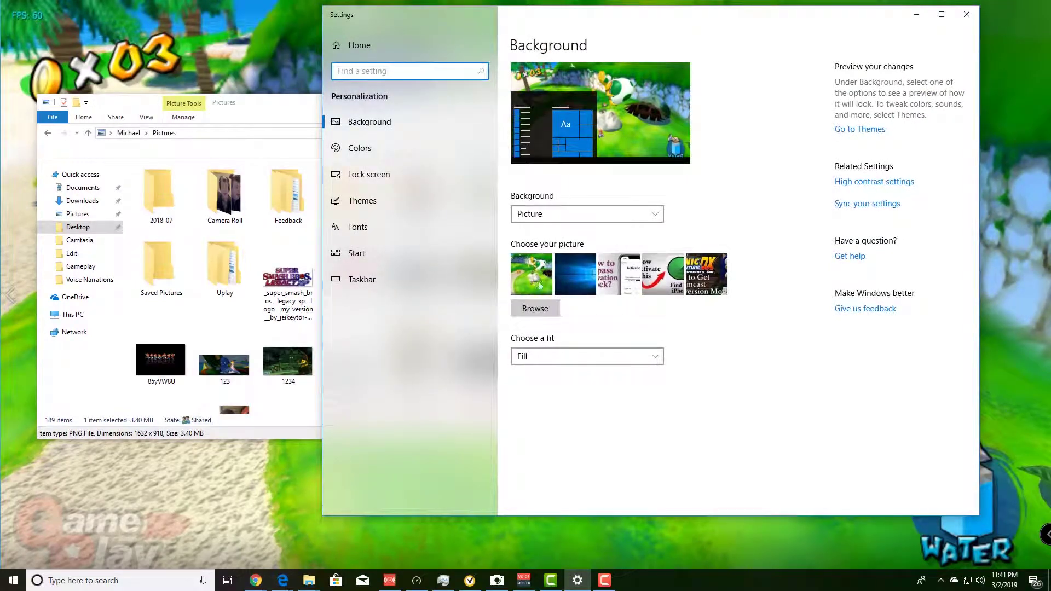
click(539, 359)
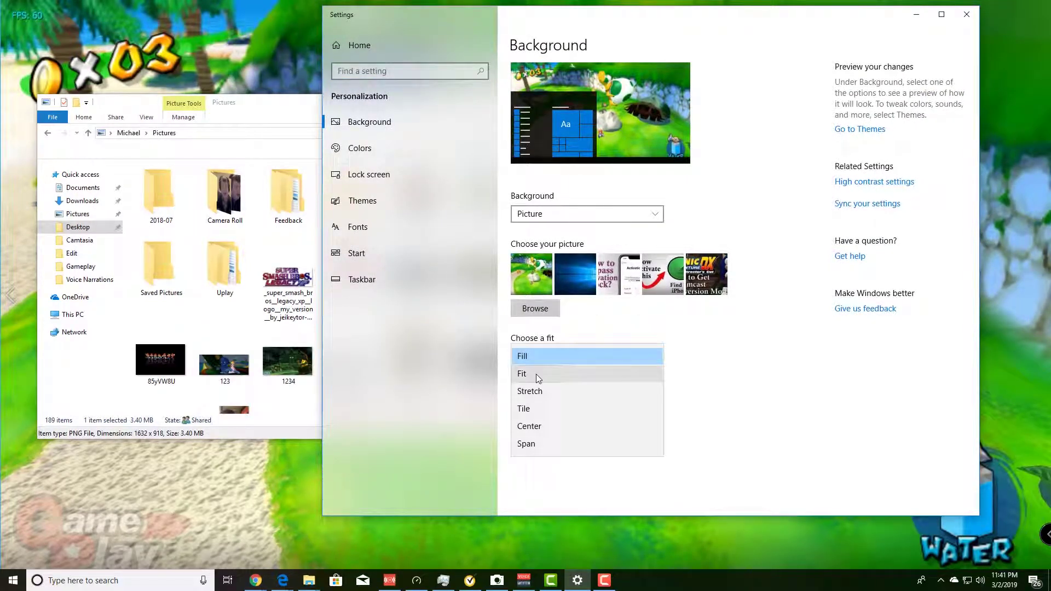
click(529, 391)
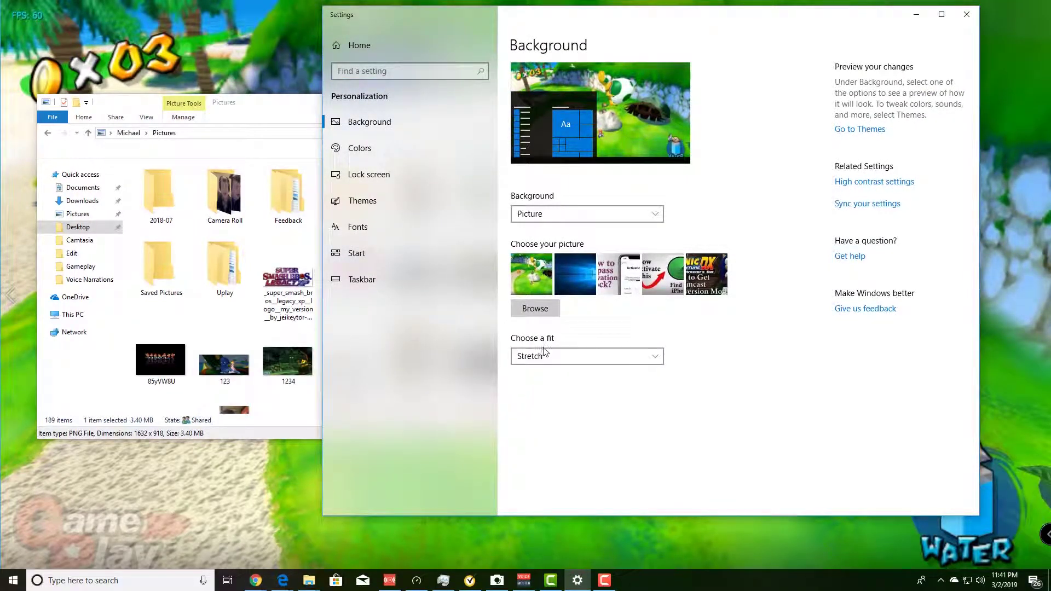
- Set the background picture's fit back to Fill and close the settings window
click(542, 355)
click(522, 321)
click(962, 18)
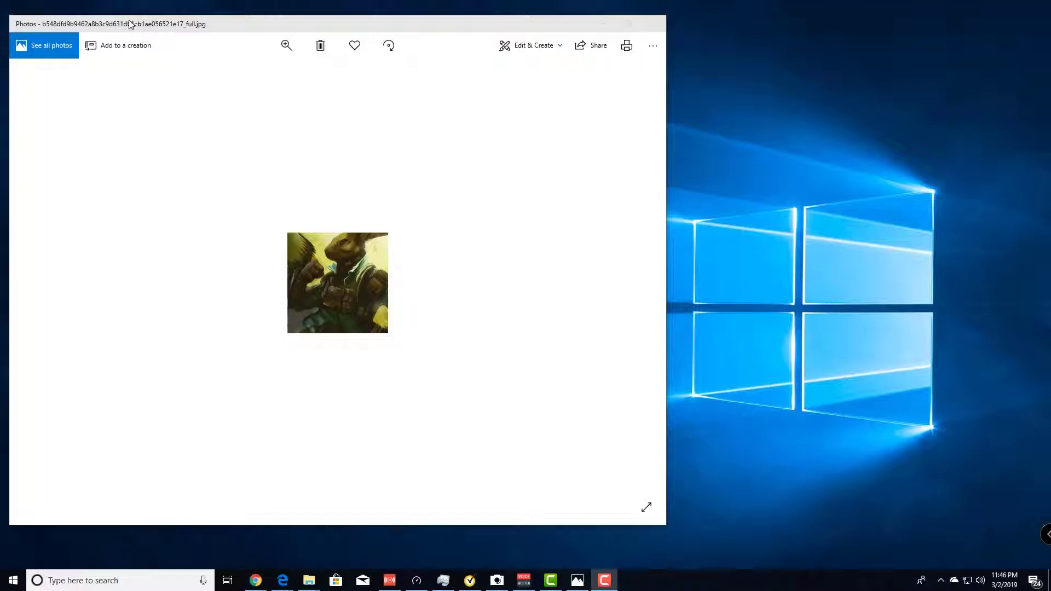
- Examine the picture's Set as options and find the Photos app in the Windows Start menu
right_click(340, 280)
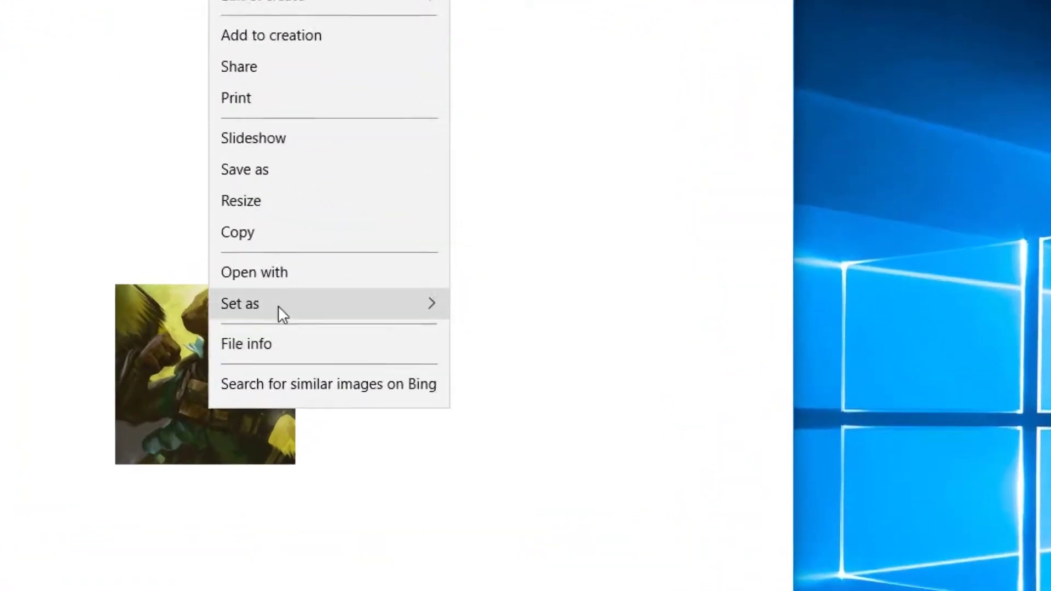
mouse_move(379, 242)
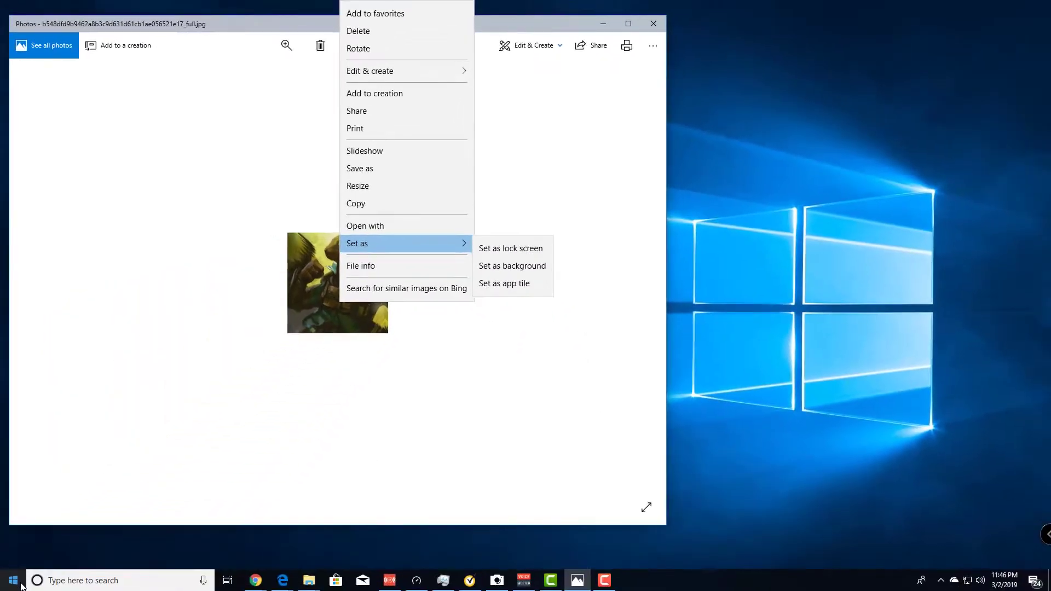
click(21, 584)
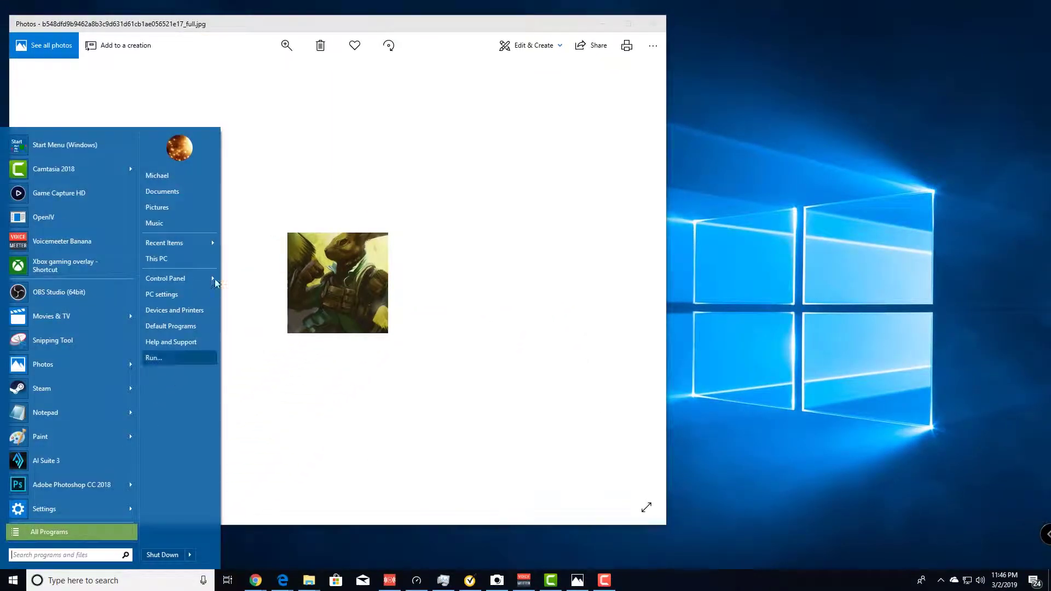
click(64, 146)
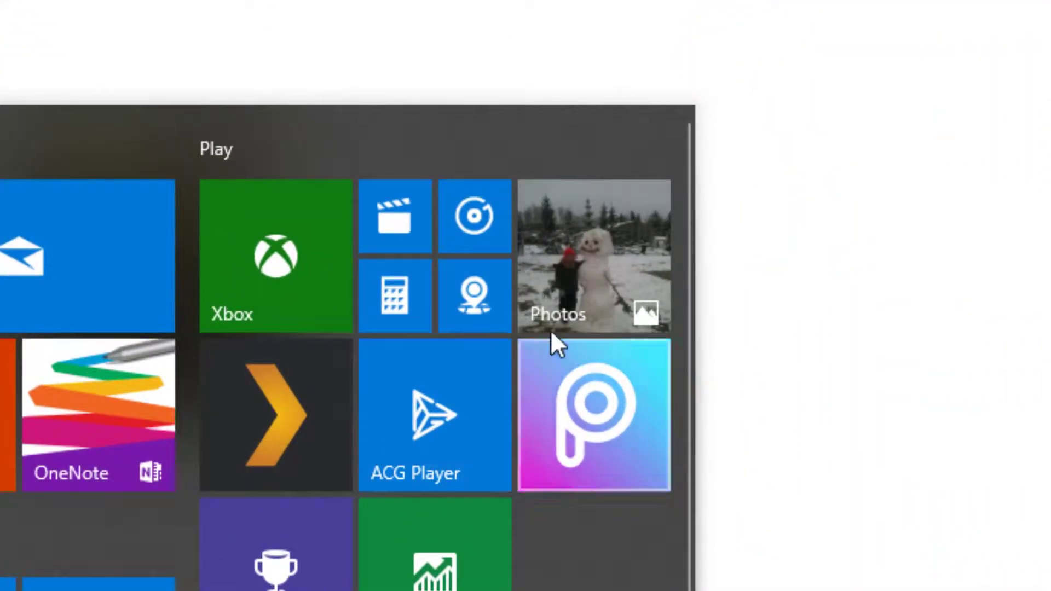
click(565, 286)
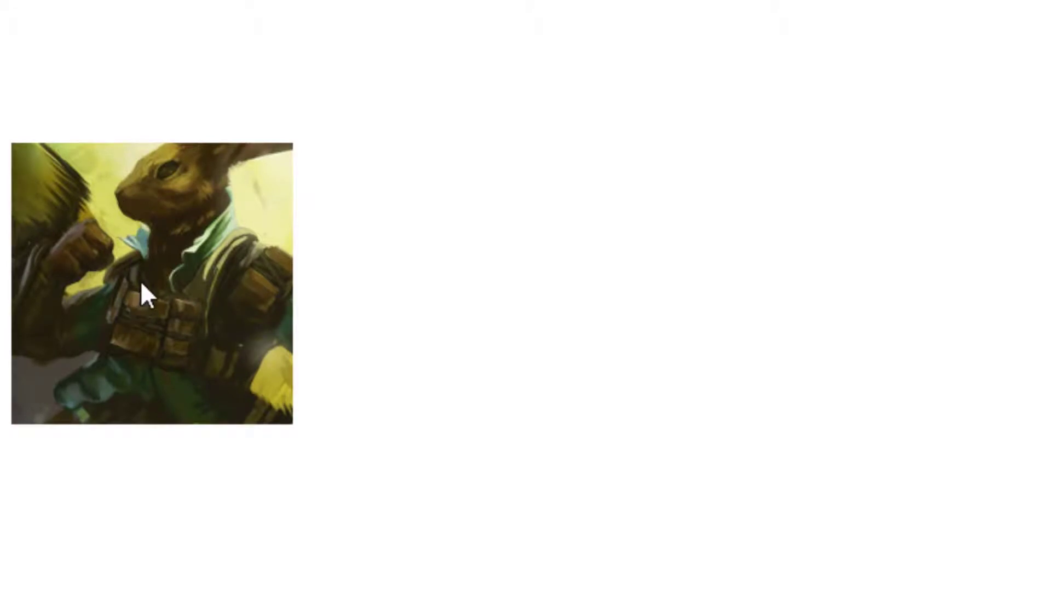
- Set the rabbit picture open in Photos as the desktop background and clear the open windows off the desktop
right_click(165, 255)
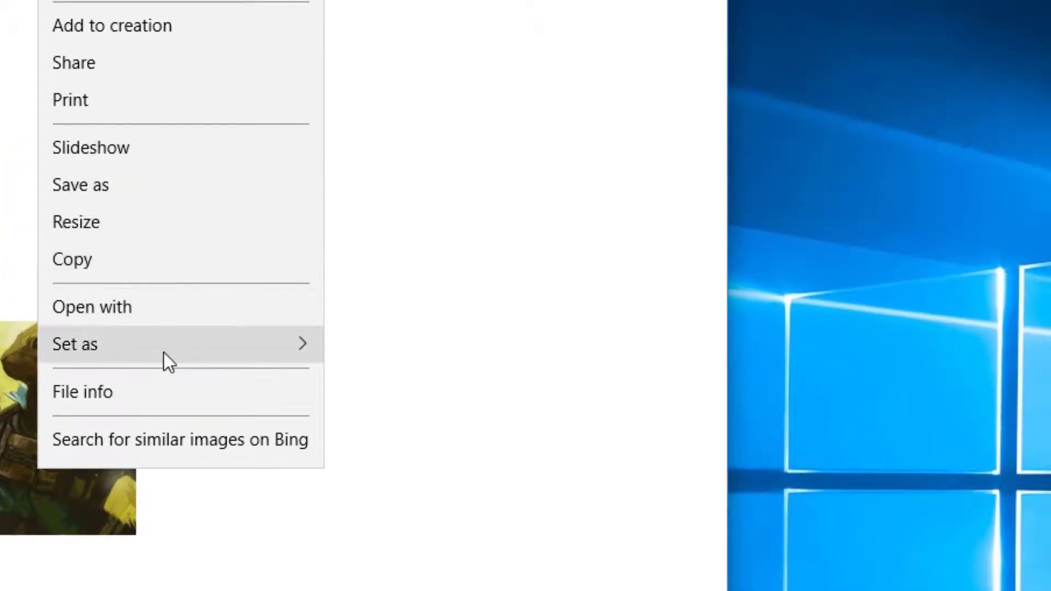
mouse_move(162, 353)
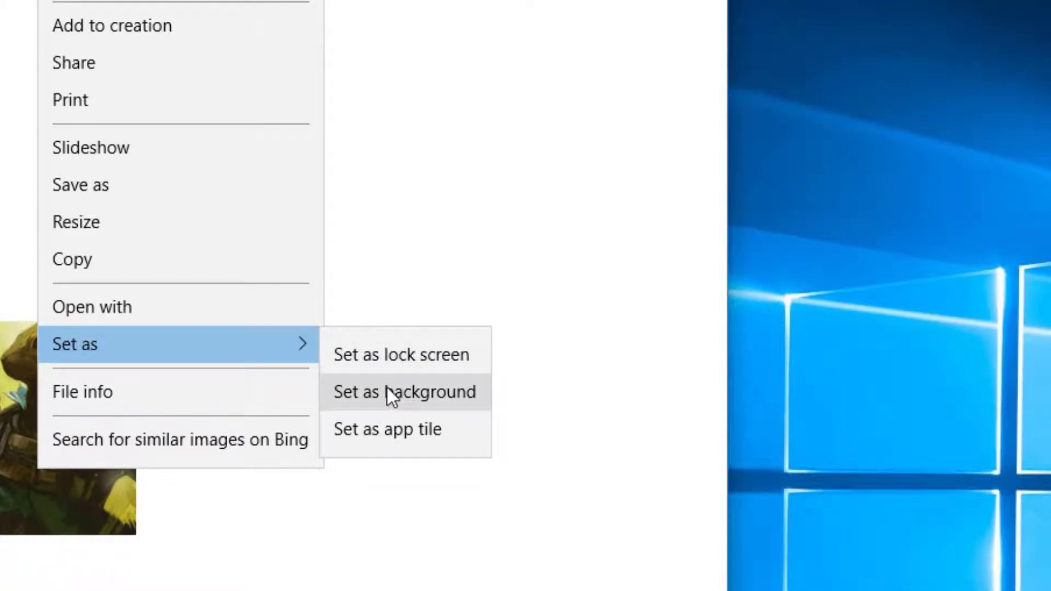
click(366, 396)
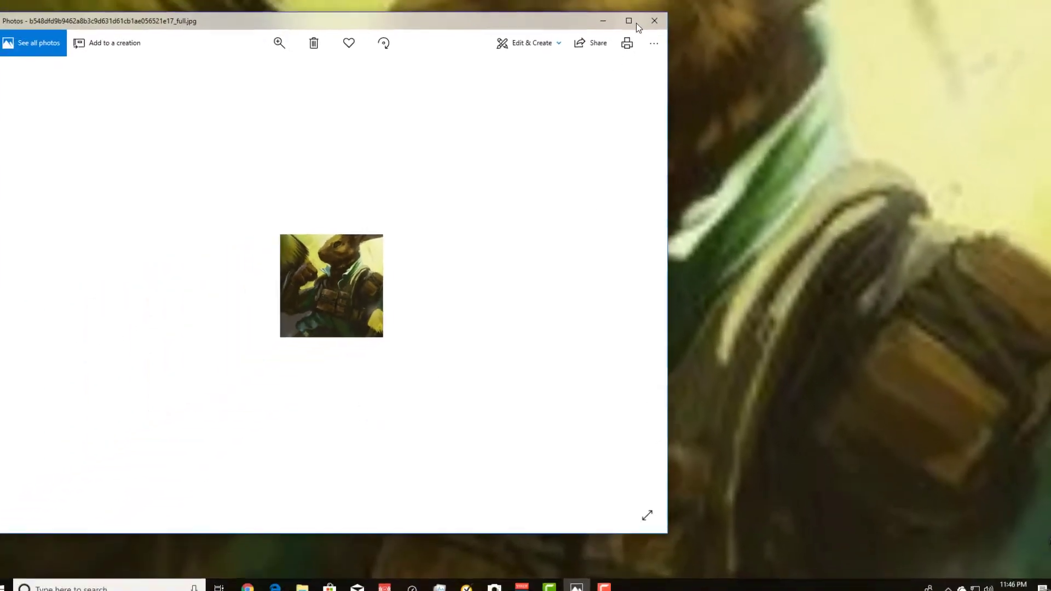
click(649, 18)
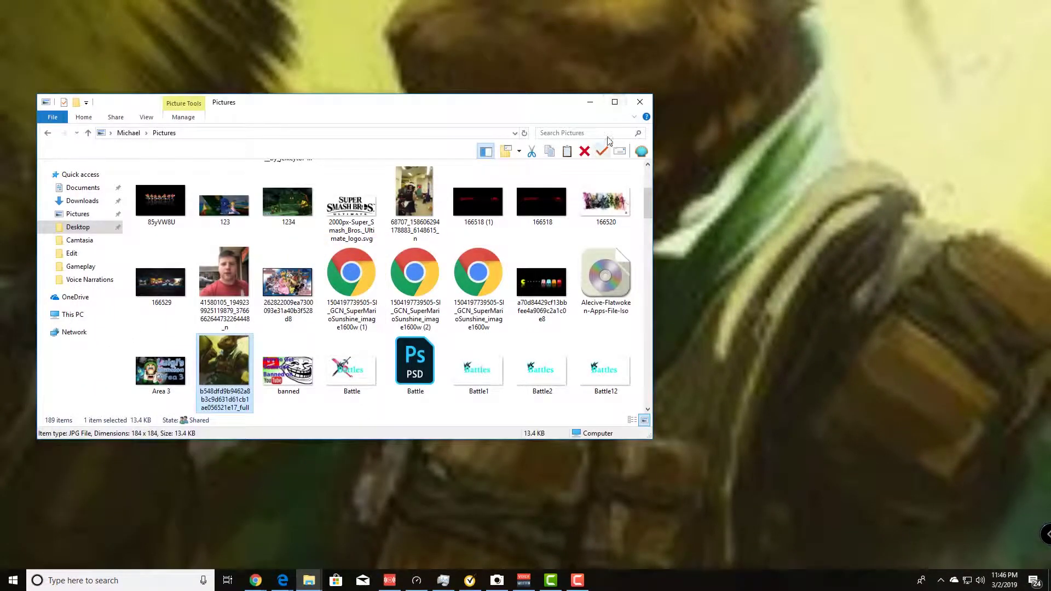
click(599, 106)
right_click(564, 177)
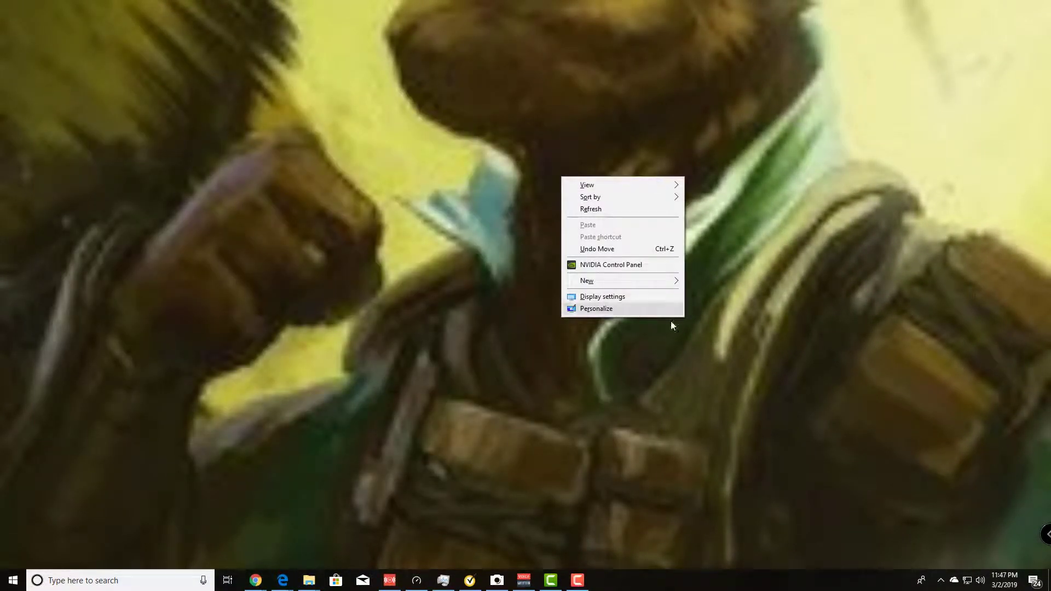
click(608, 302)
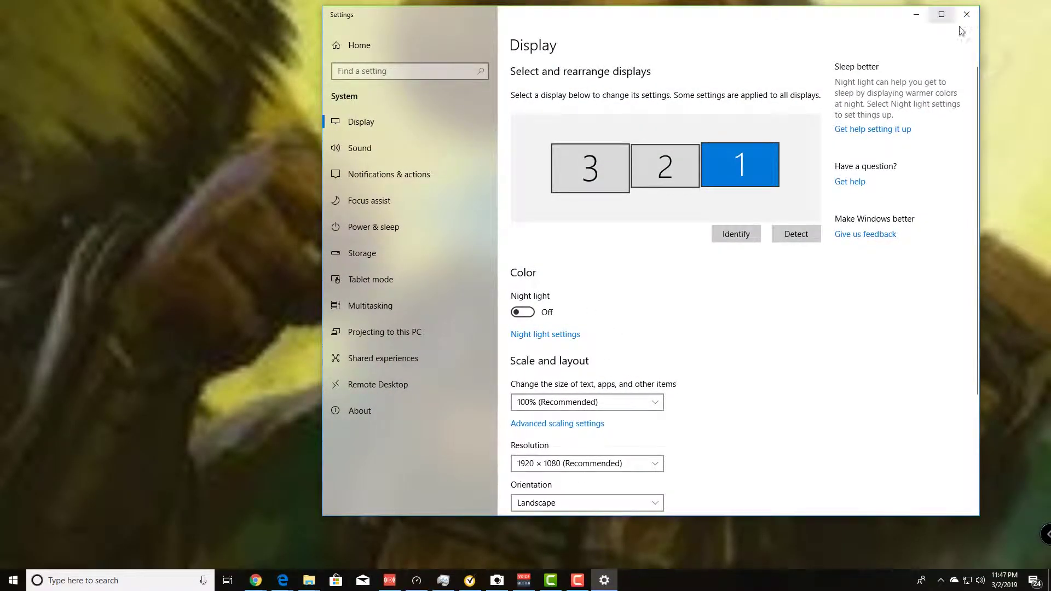
click(968, 16)
- Open the desktop's personalization settings, set the background picture's fit to Fit, and move the window aside
right_click(792, 180)
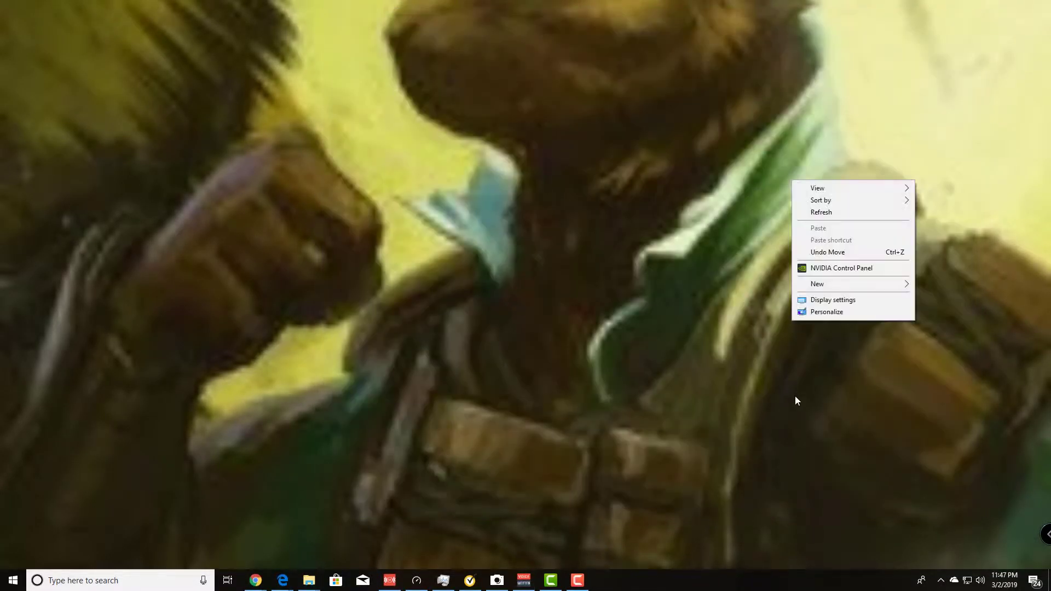
click(829, 312)
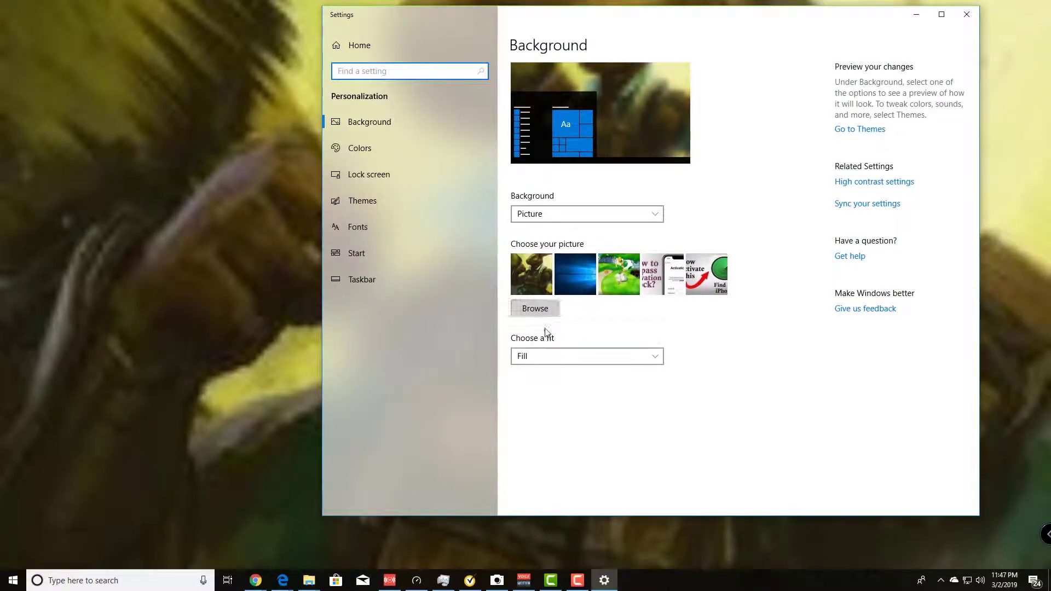
click(564, 359)
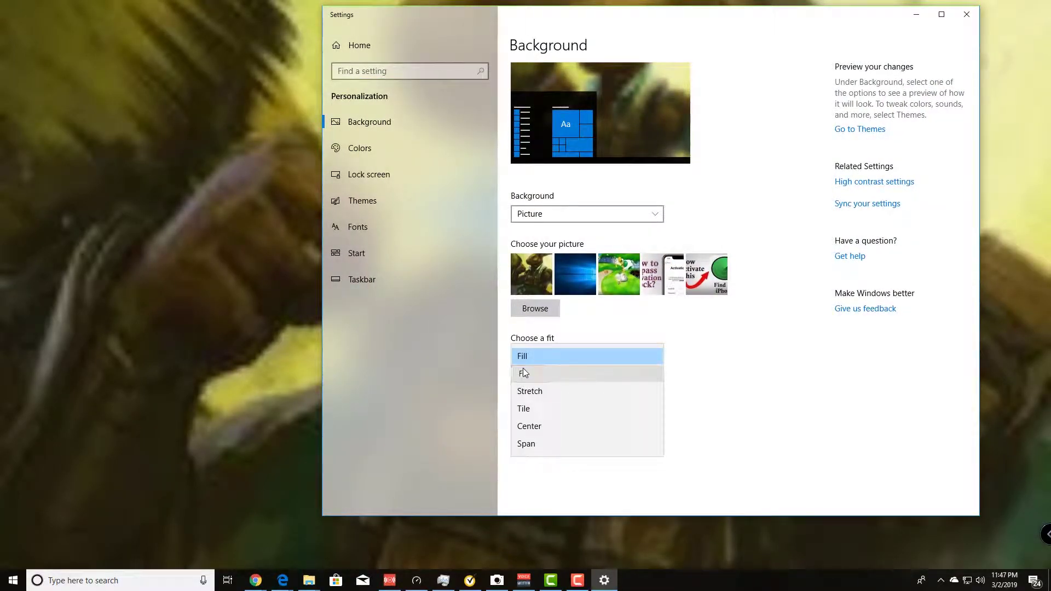
click(524, 373)
drag(428, 15, 311, 27)
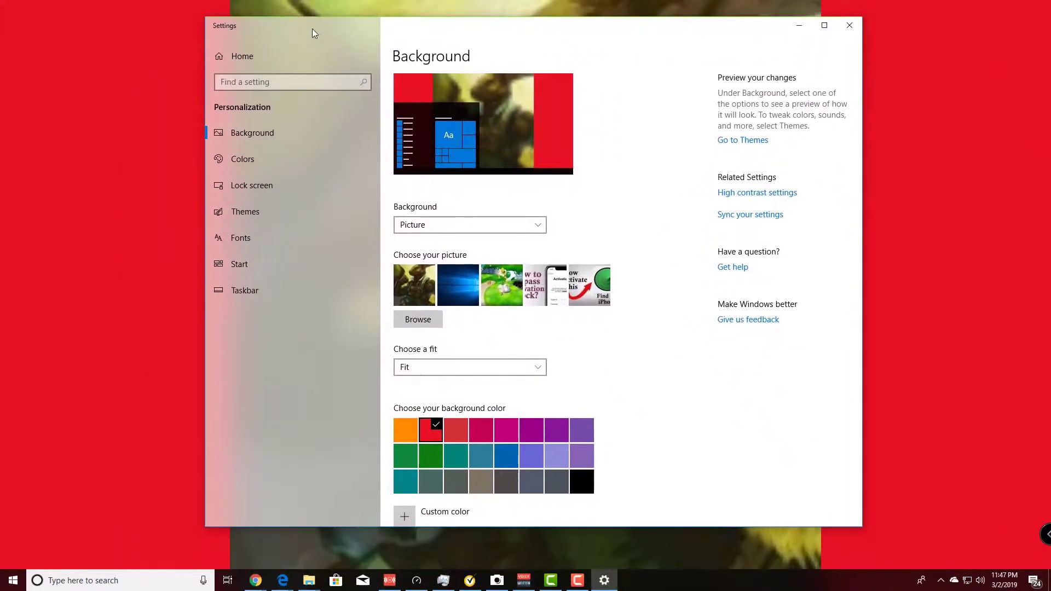
- Set the background picture's fit to Center and move the settings window down to reveal the picture on the desktop
click(434, 367)
click(429, 420)
drag(497, 26, 560, 410)
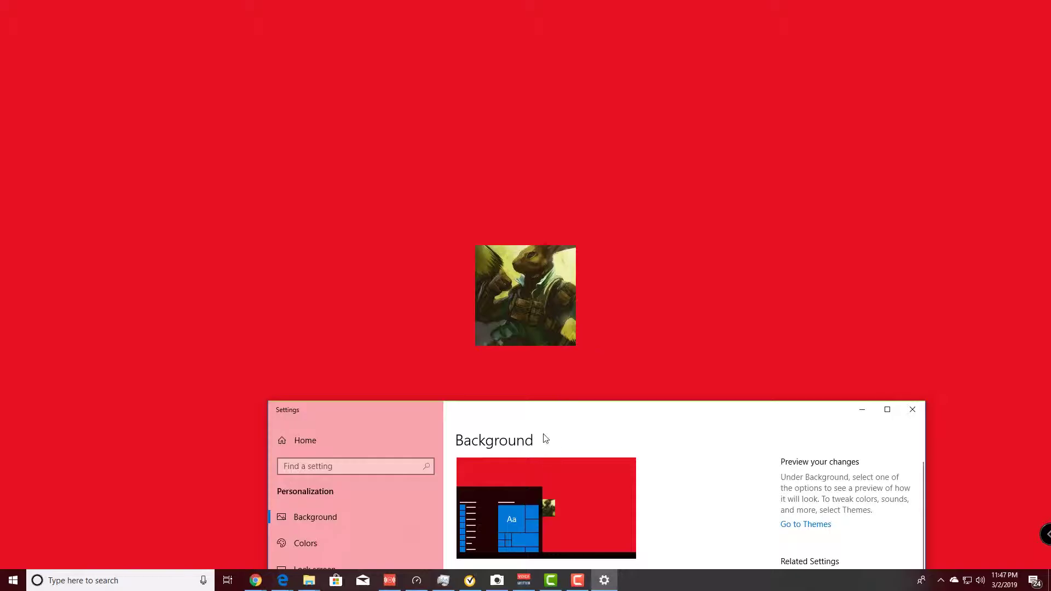
drag(543, 413, 528, 313)
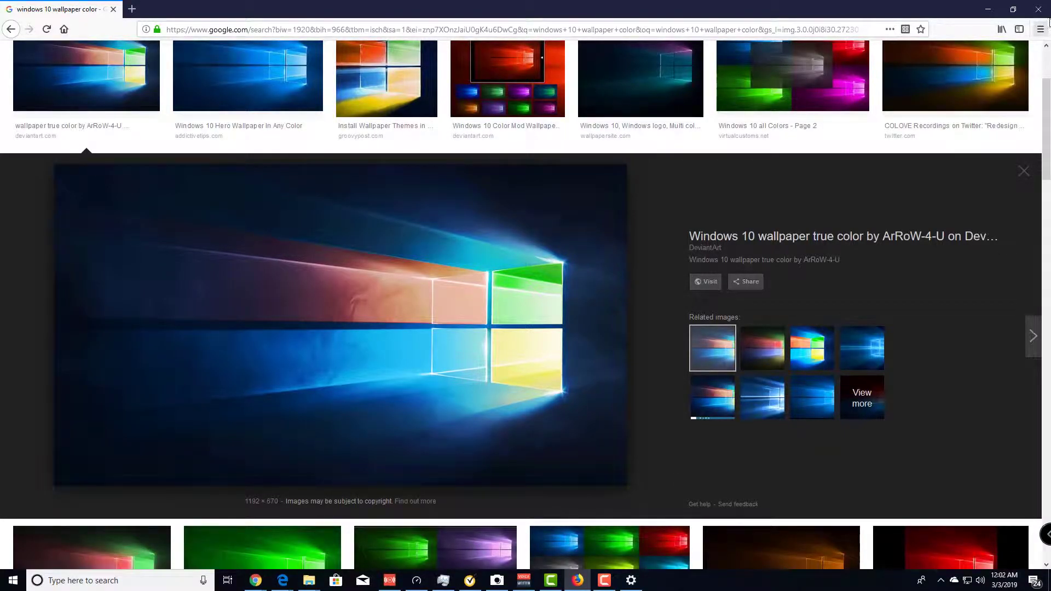
- Minimise the browser, examine the available fit options in the background settings, and minimise the settings window
click(988, 10)
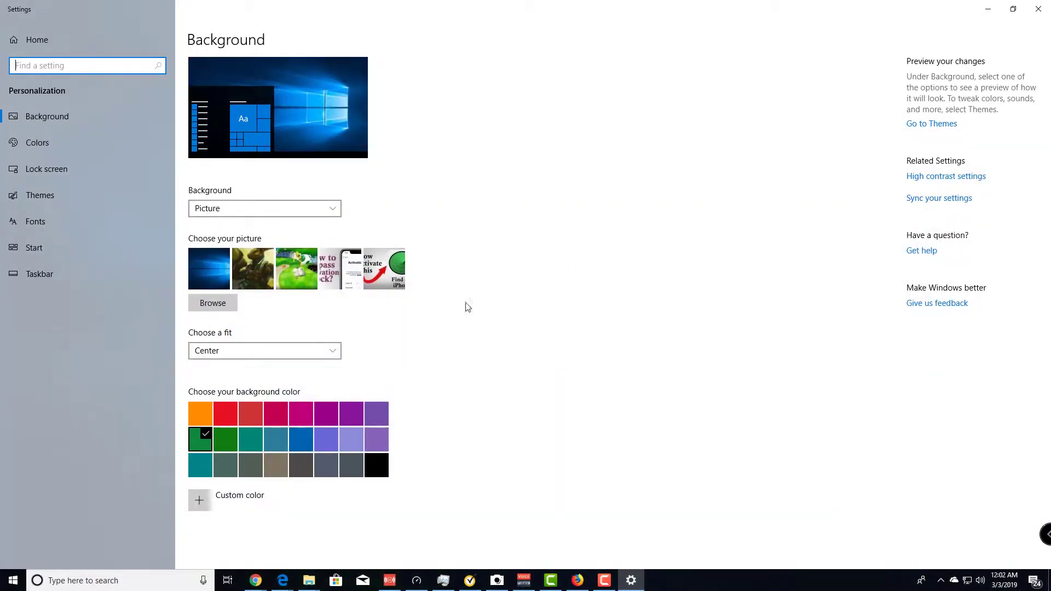
click(261, 353)
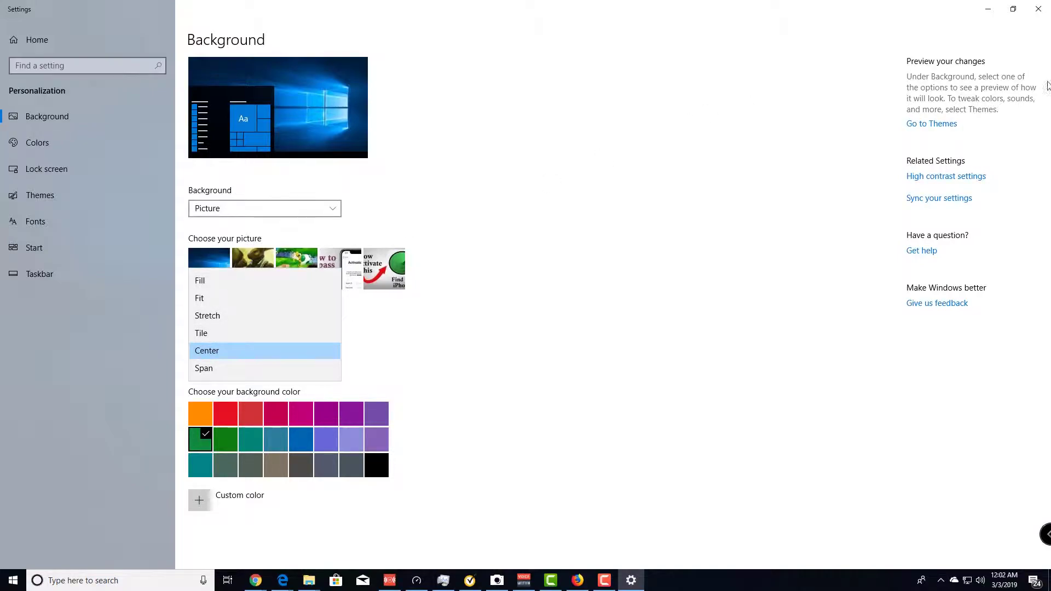
click(987, 9)
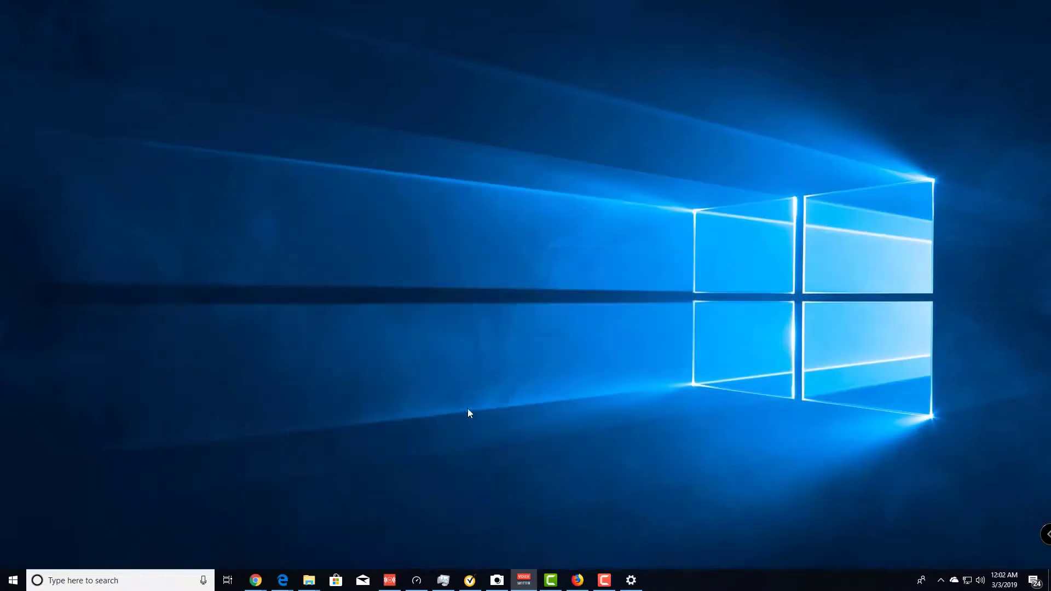
- Switch to Firefox and set the enlarged Windows 10 true color wallpaper as the desktop background with the Fill position
click(577, 579)
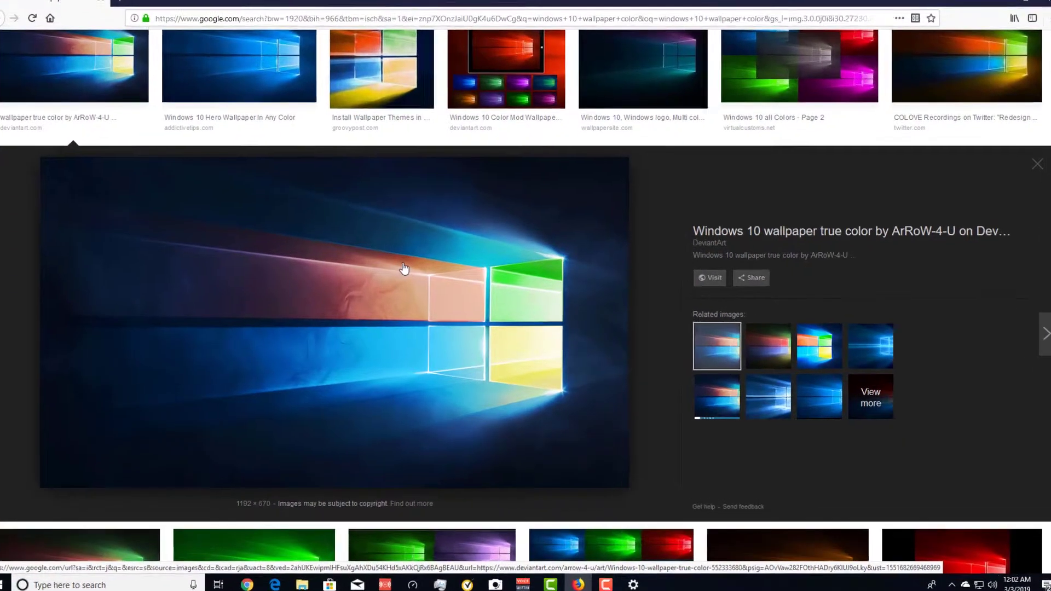
right_click(407, 272)
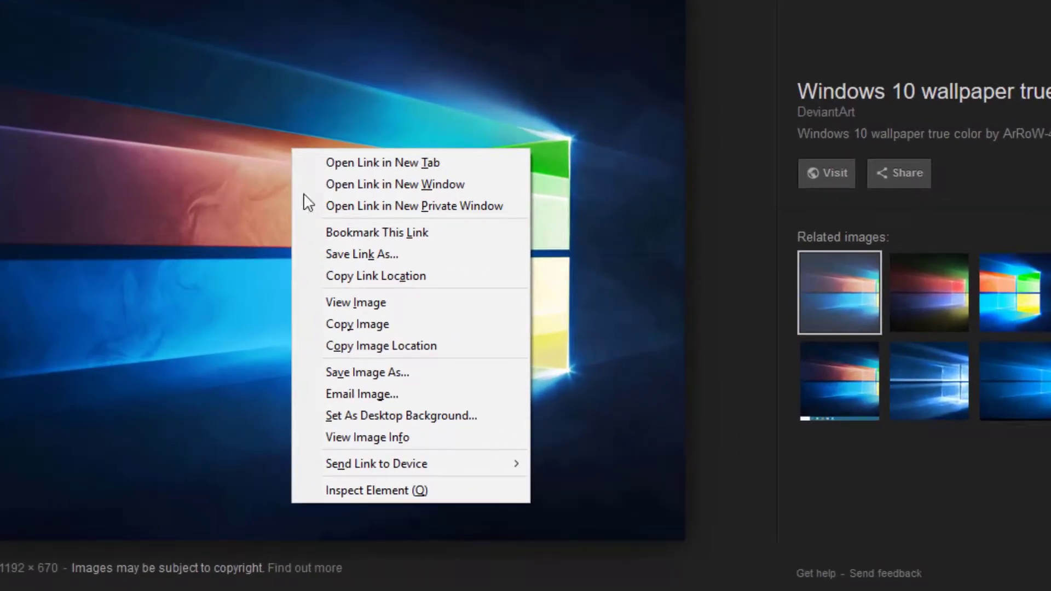
click(395, 416)
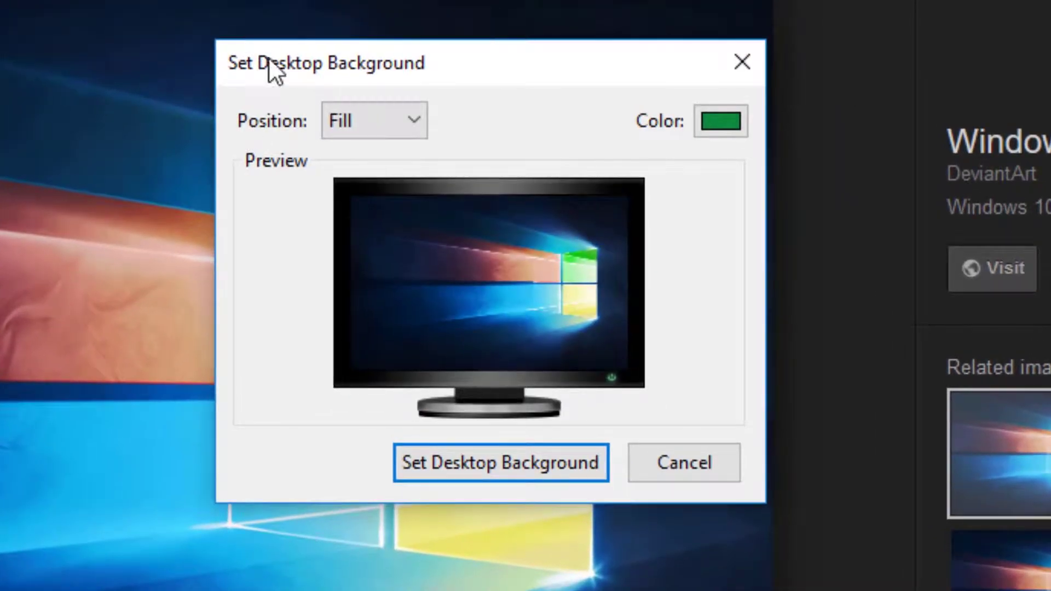
click(416, 120)
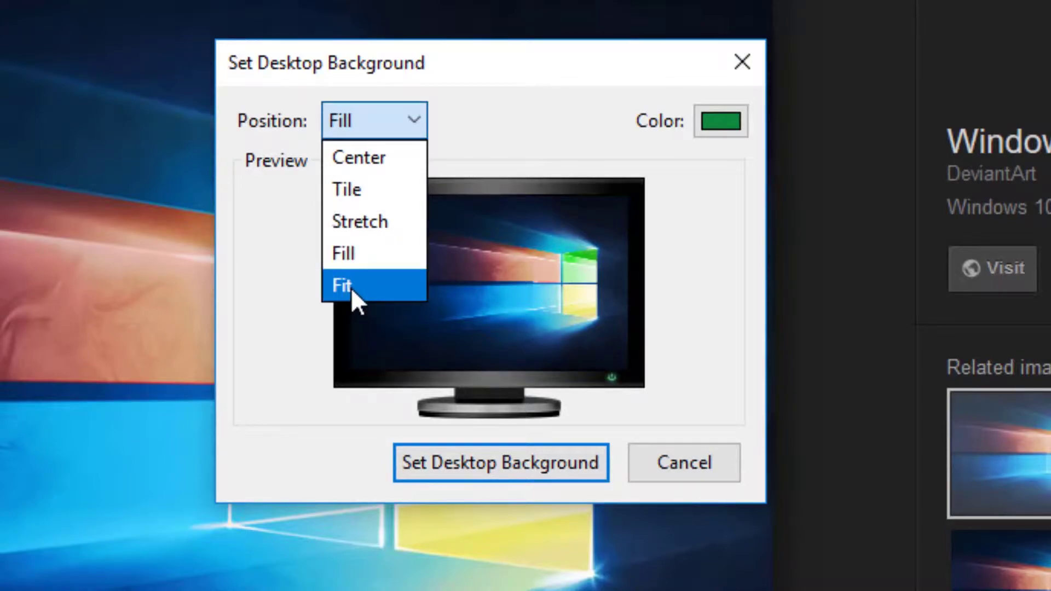
click(348, 247)
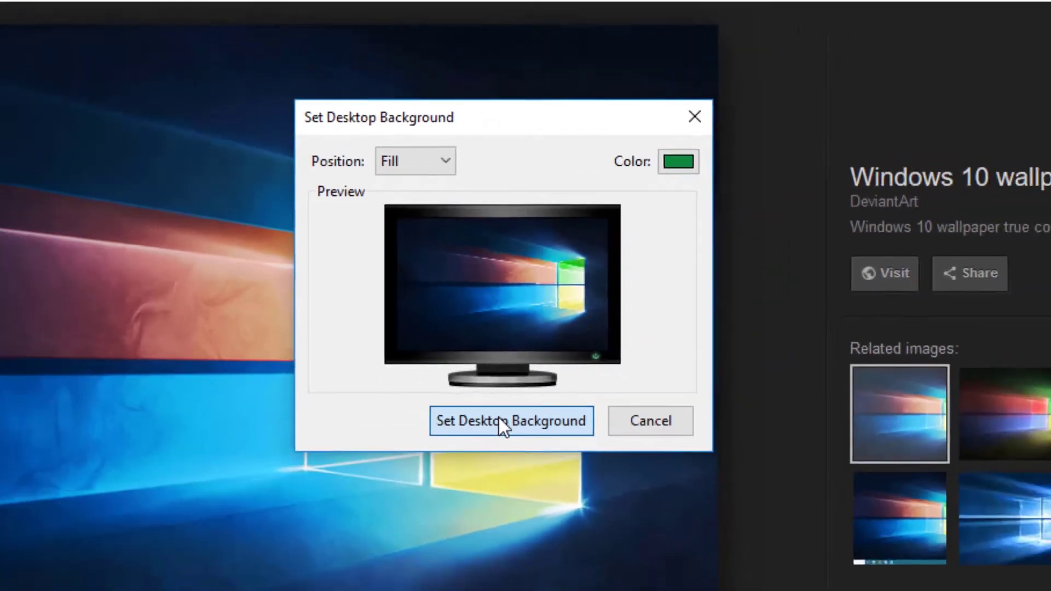
click(484, 460)
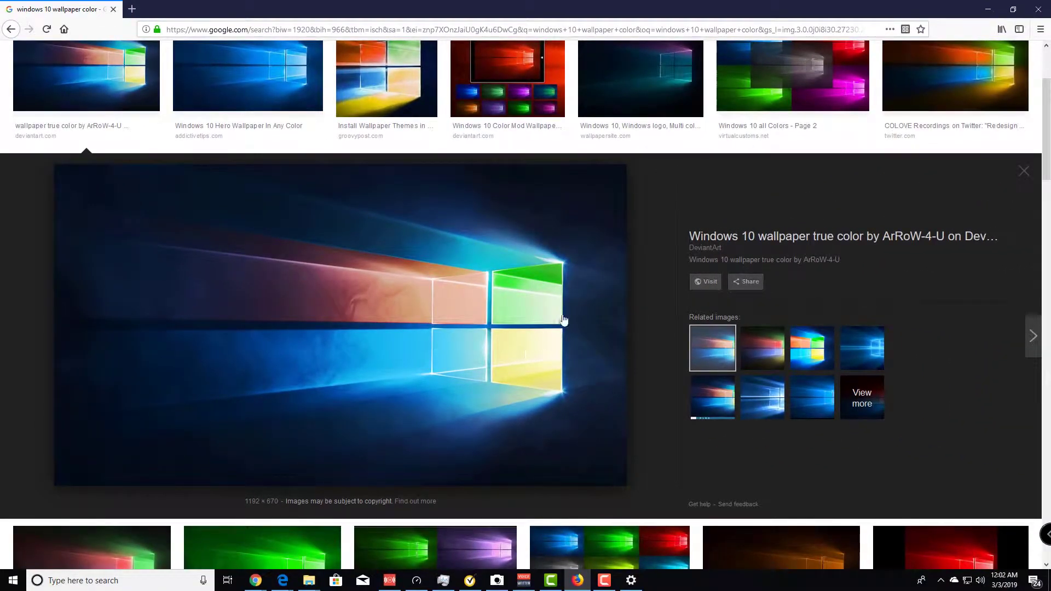
- Minimise the browser to reveal the desktop and bring up the desktop's context options
double_click(969, 11)
click(992, 10)
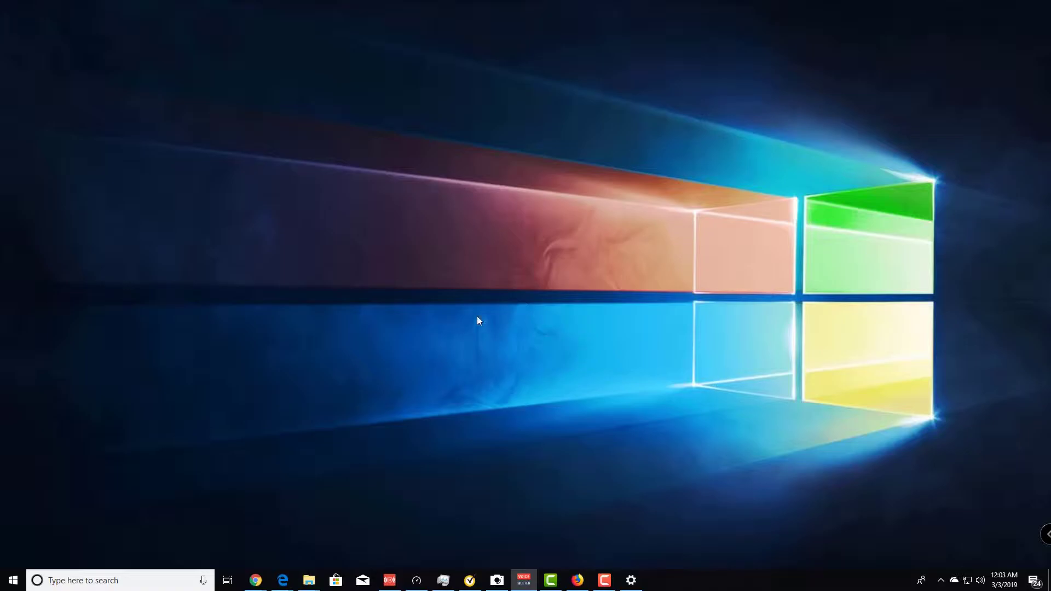
right_click(480, 295)
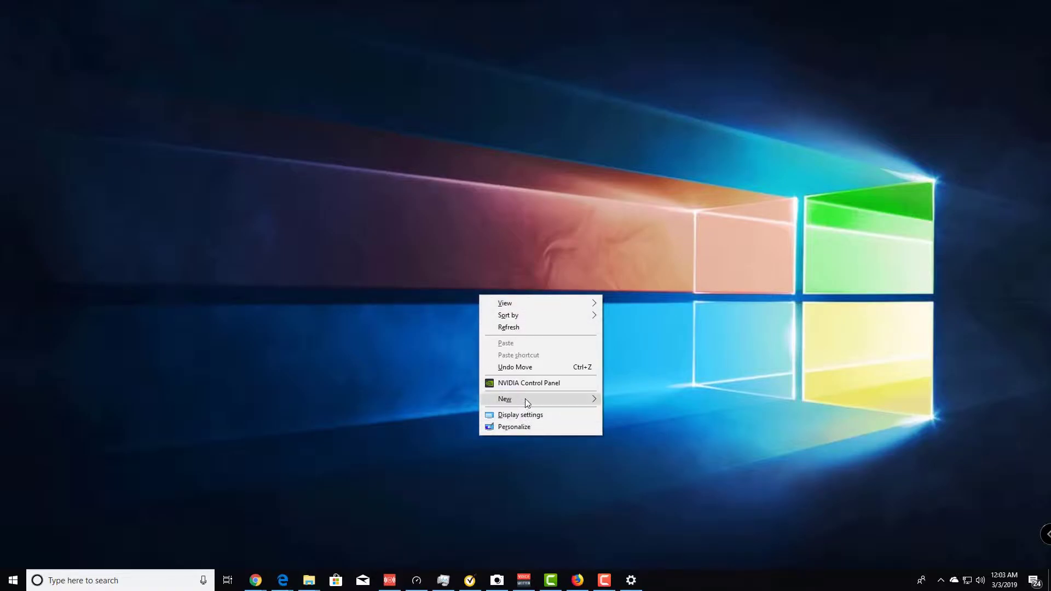